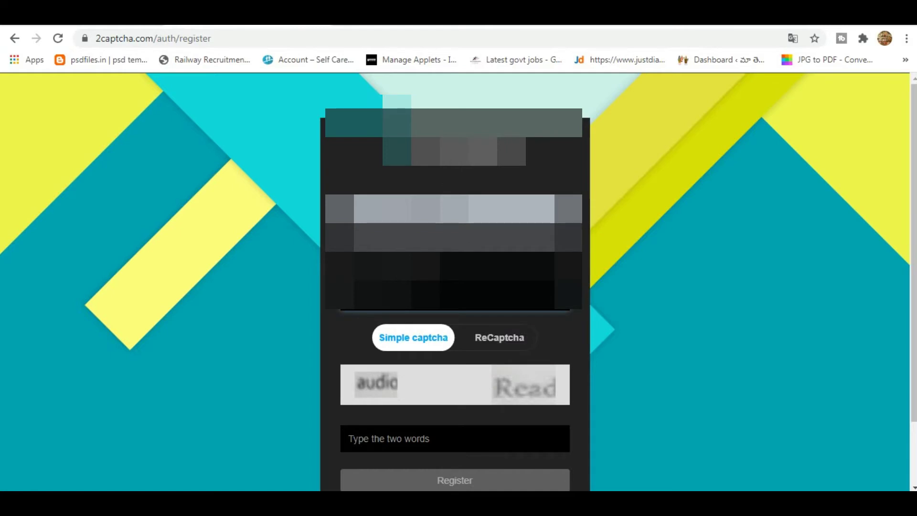
Fill in the registration form's captcha answer with the two words "audio read"
scroll(394, 309, "down", 2)
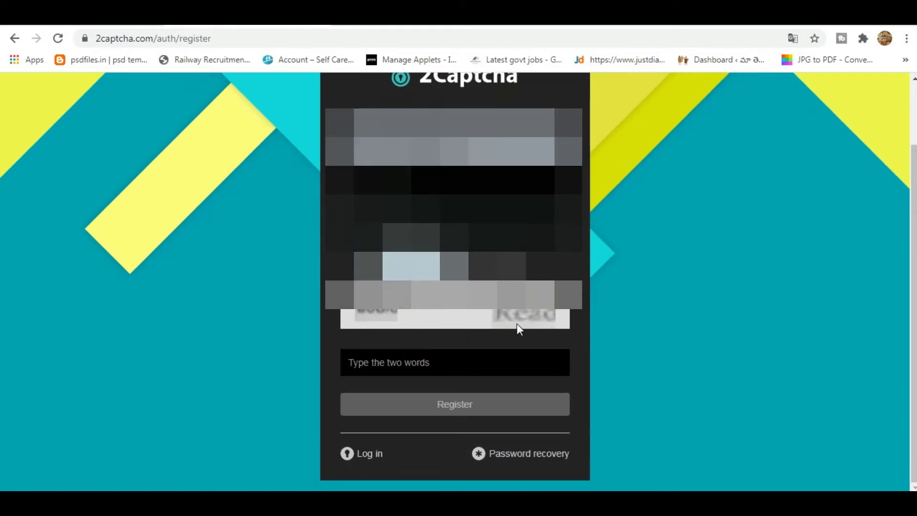
left_click(383, 366)
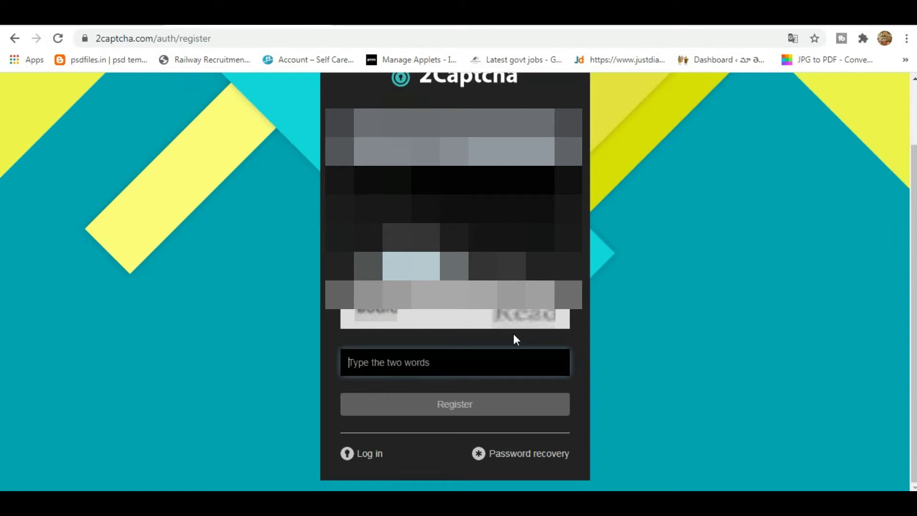
type("A")
key("BackSpace")
type("audio")
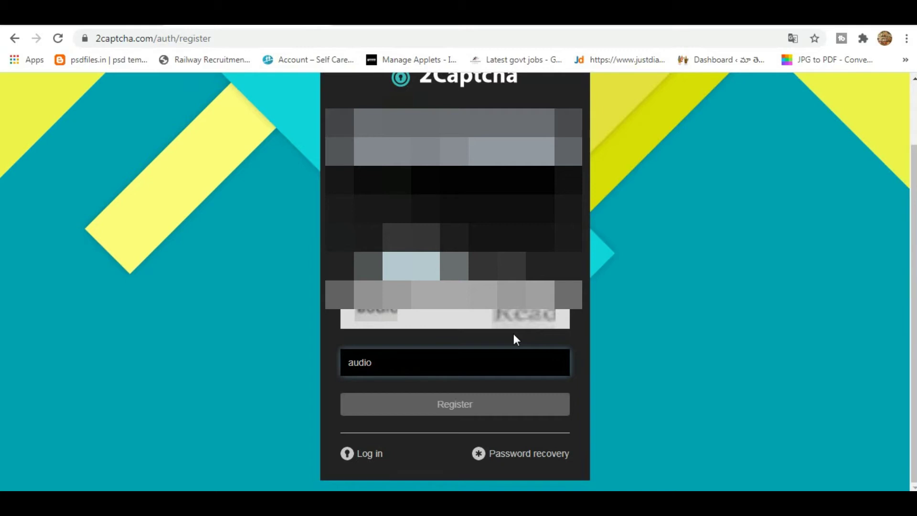
type(" read")
Switch to the login form and sign in with the captcha words "flight CATH"
left_click(359, 453)
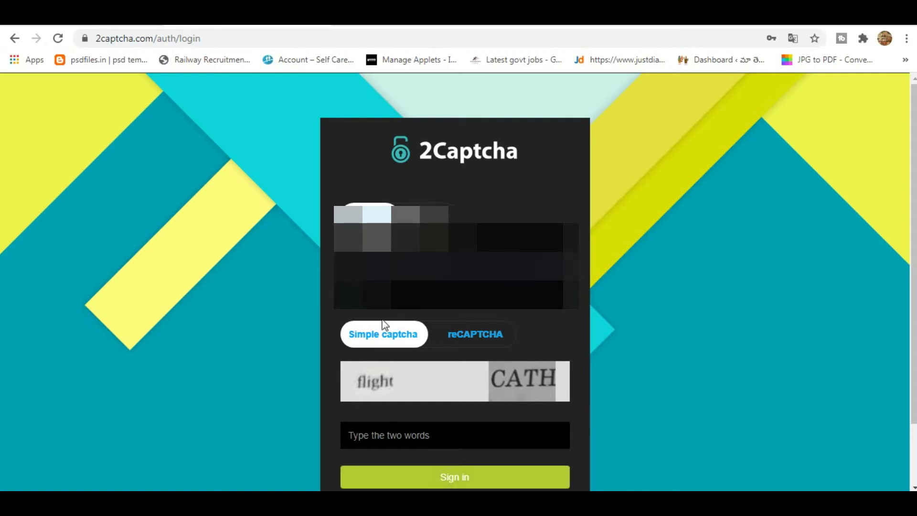
left_click(370, 438)
type("fl;")
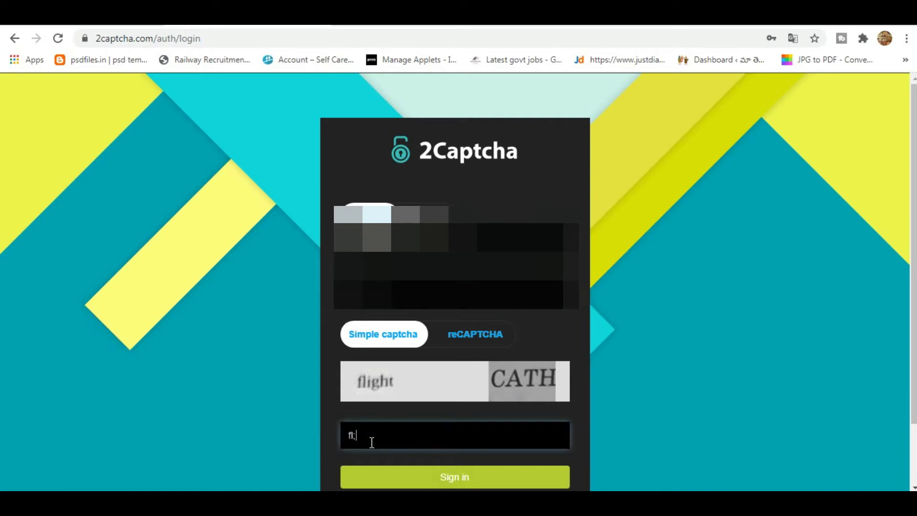
key("BackSpace")
type("ight")
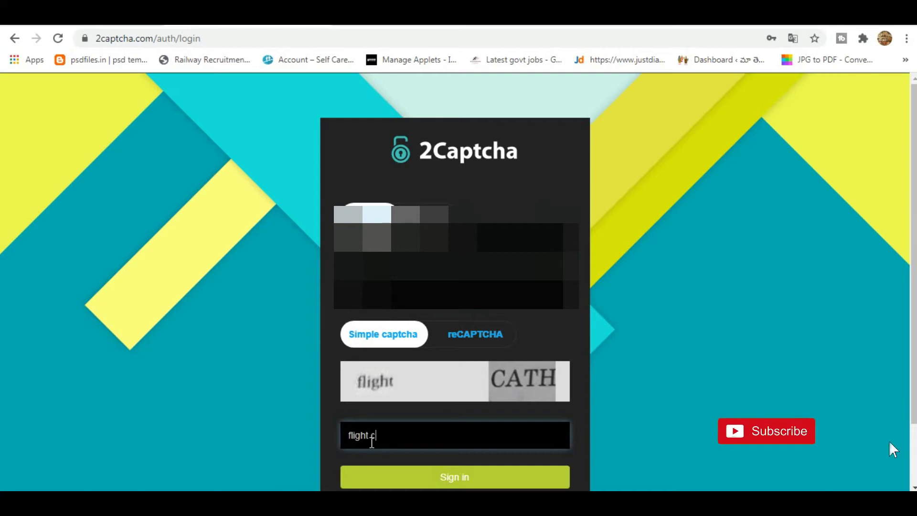
type(" C")
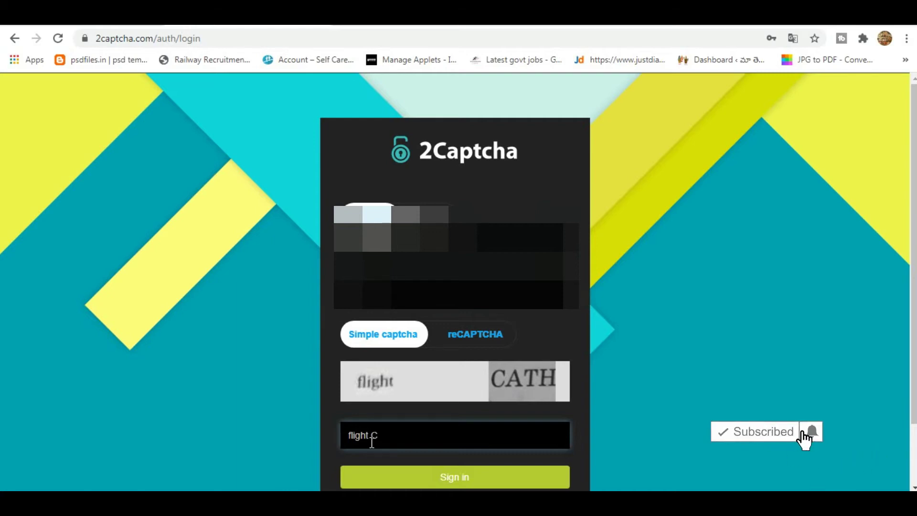
type("ATH")
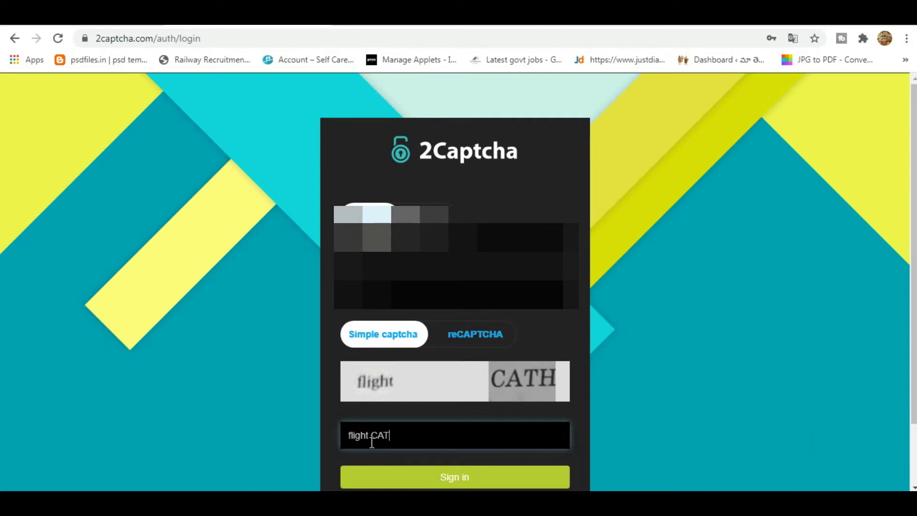
left_click(440, 477)
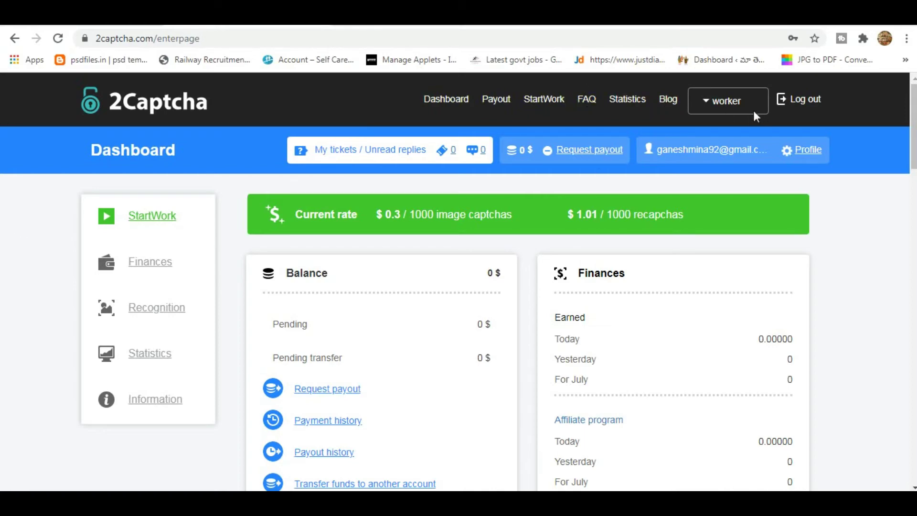
Open the payout page and examine the available wallets, their minimum withdrawals and the purse field
left_click(496, 100)
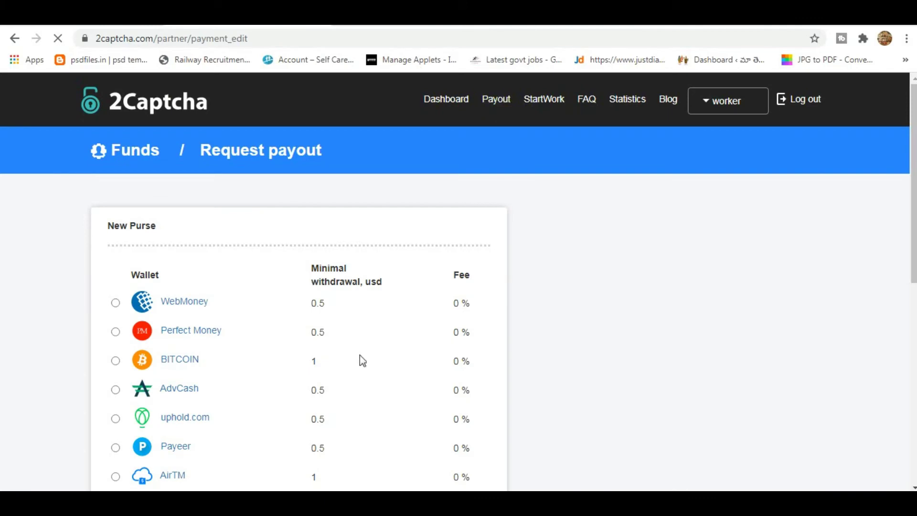
scroll(108, 230, "down", 2)
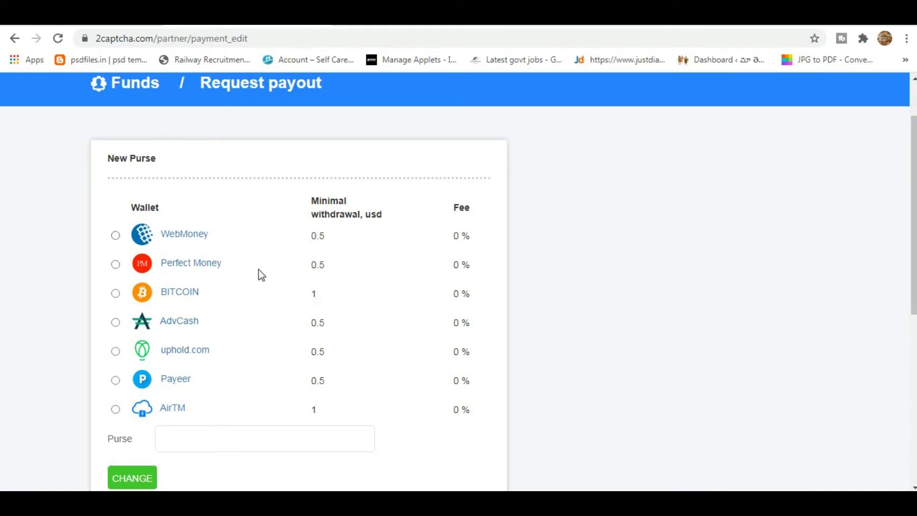
double_click(317, 235)
left_click(346, 241)
scroll(330, 380, "down", 1)
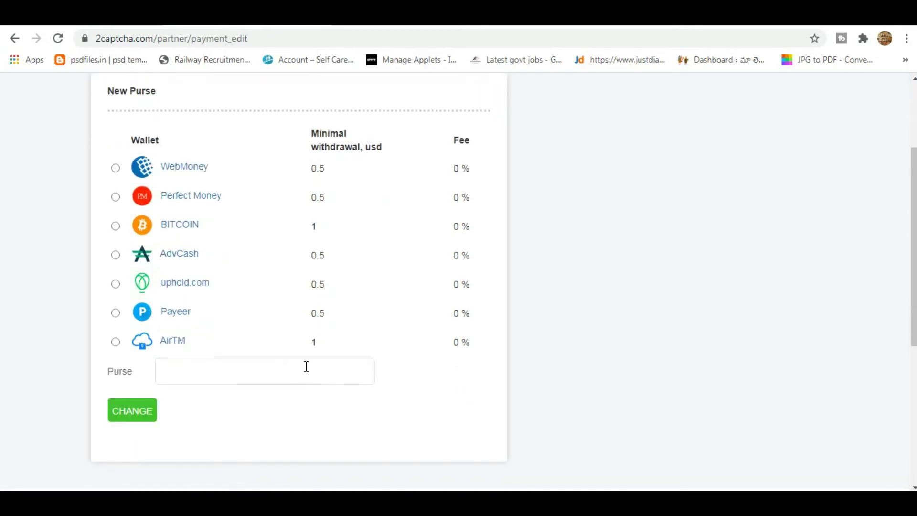
left_click(232, 376)
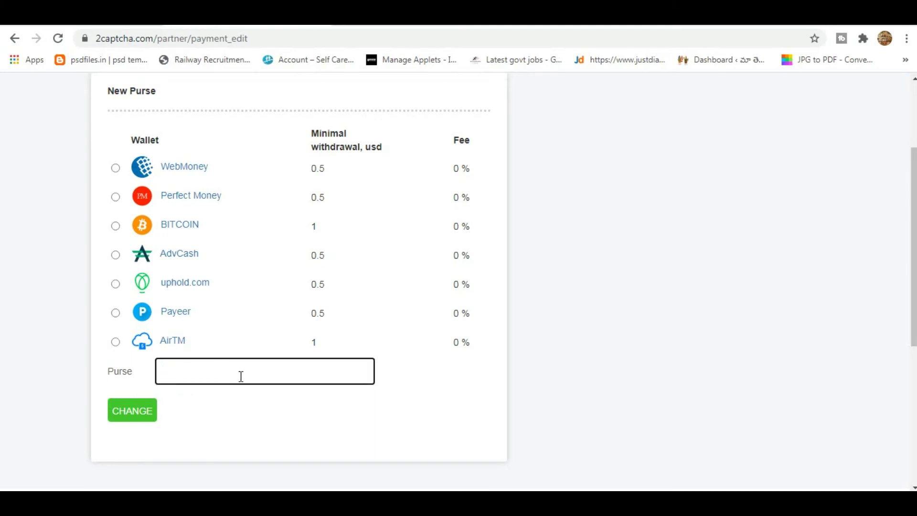
scroll(248, 321, "up", 3)
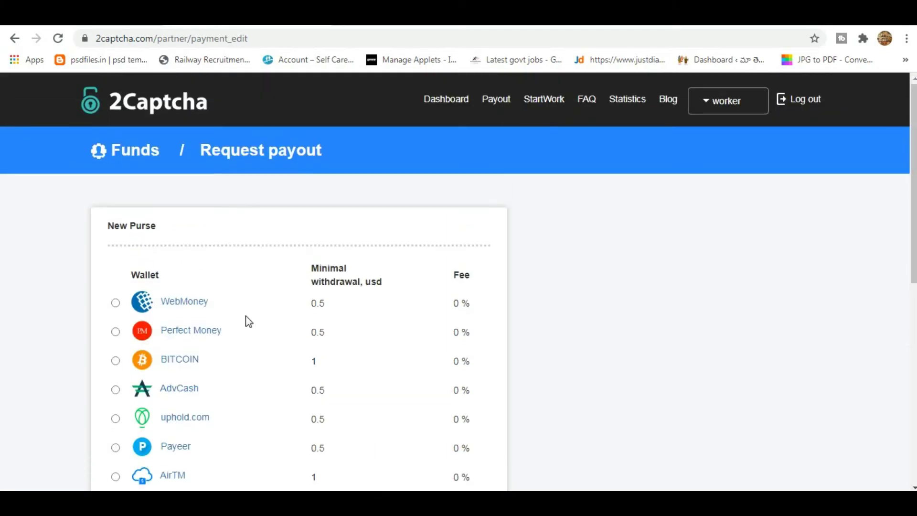
Go through the dashboard to StartWork and start the training with the normal + ReCaptcha mode
left_click(455, 106)
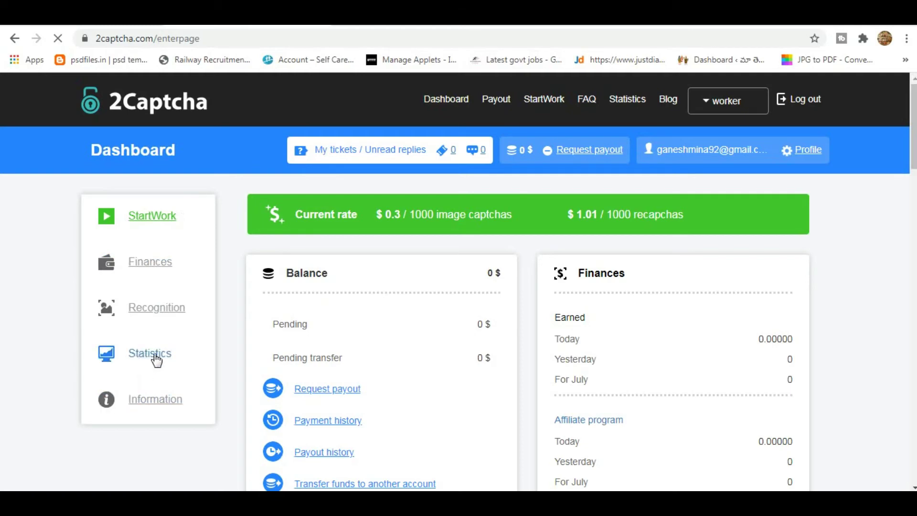
left_click(152, 223)
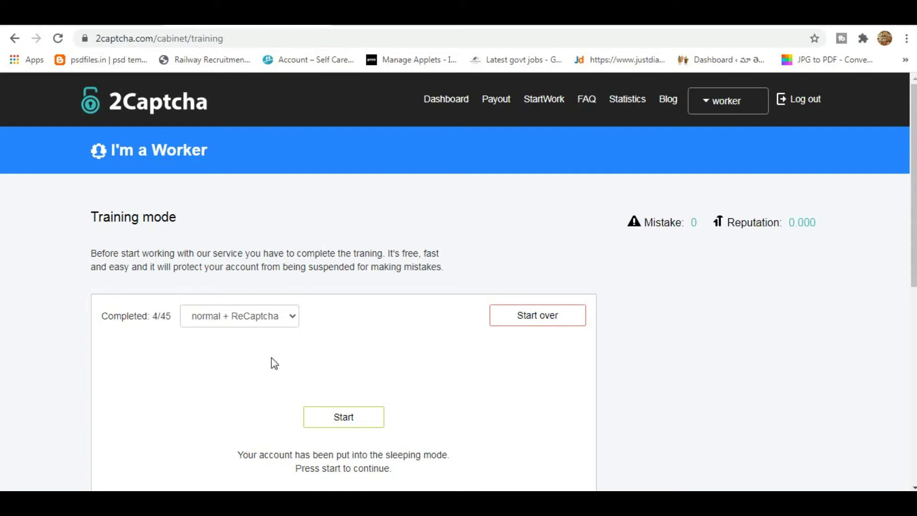
scroll(282, 356, "down", 2)
scroll(284, 356, "down", 1)
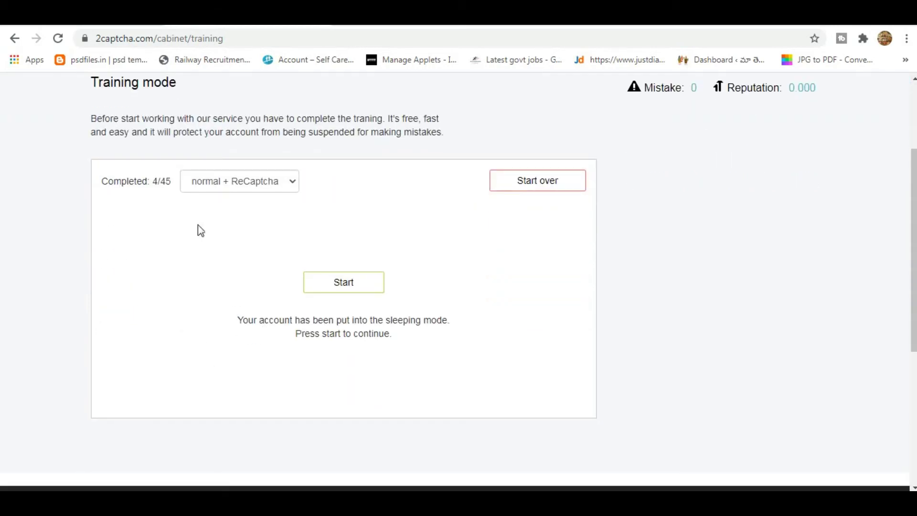
left_click(242, 180)
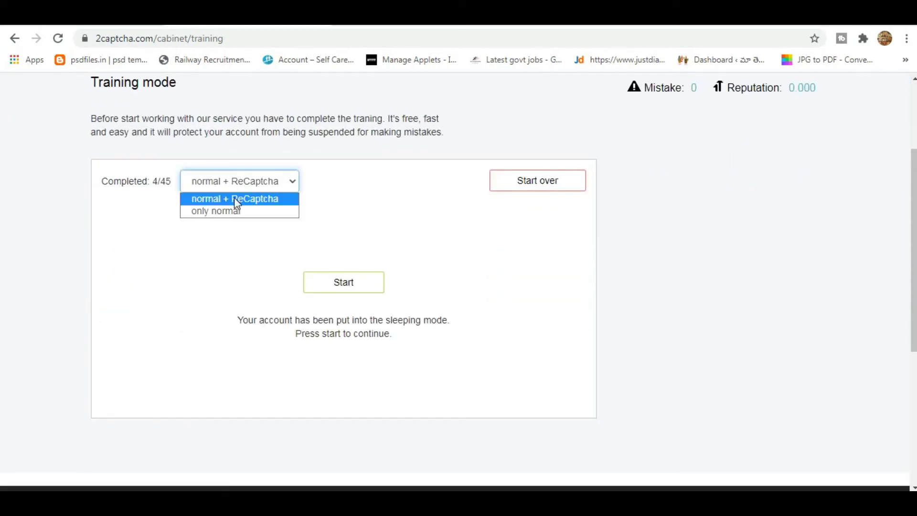
left_click(246, 179)
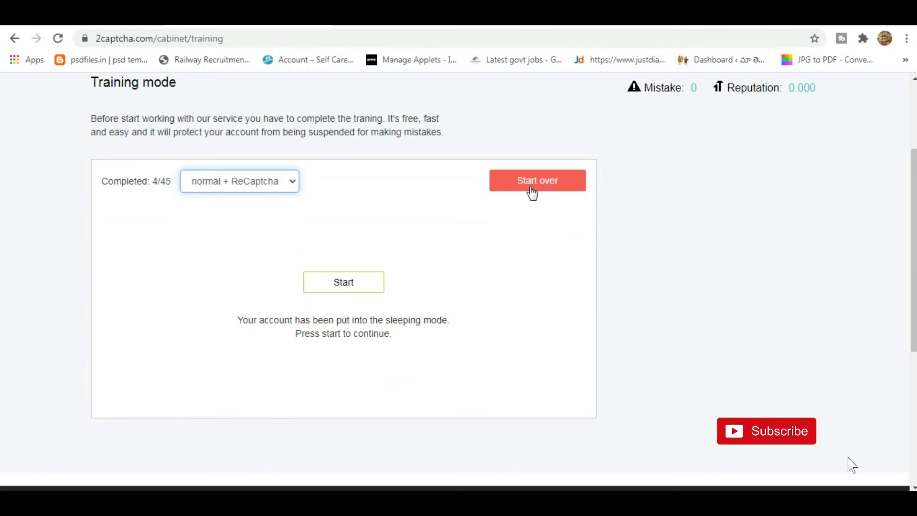
left_click(348, 292)
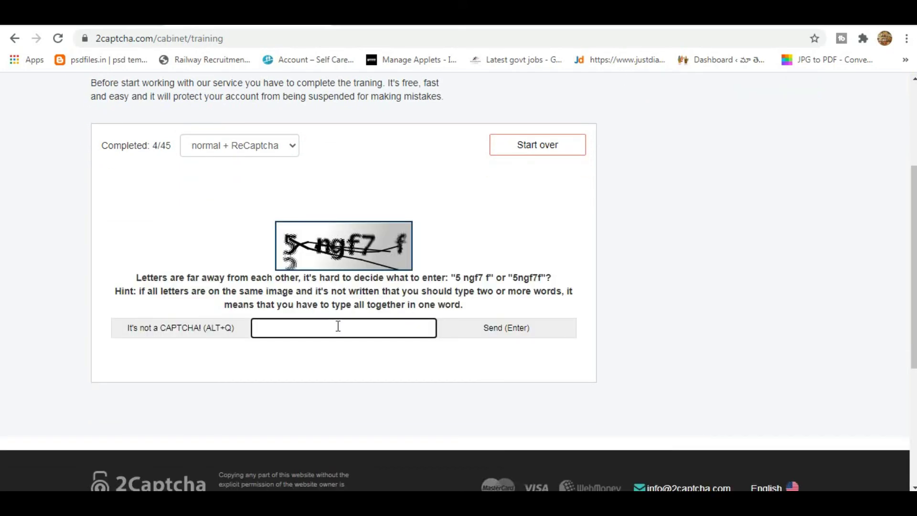
Try to answer the training captcha with widely spaced letters as "5xngf7 f"
type("5xngf7 f")
key("Return")
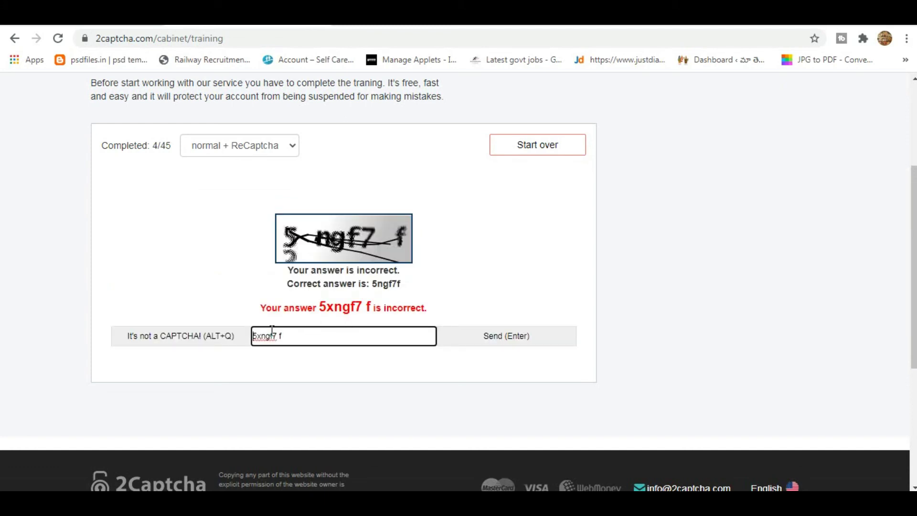
left_click(210, 342)
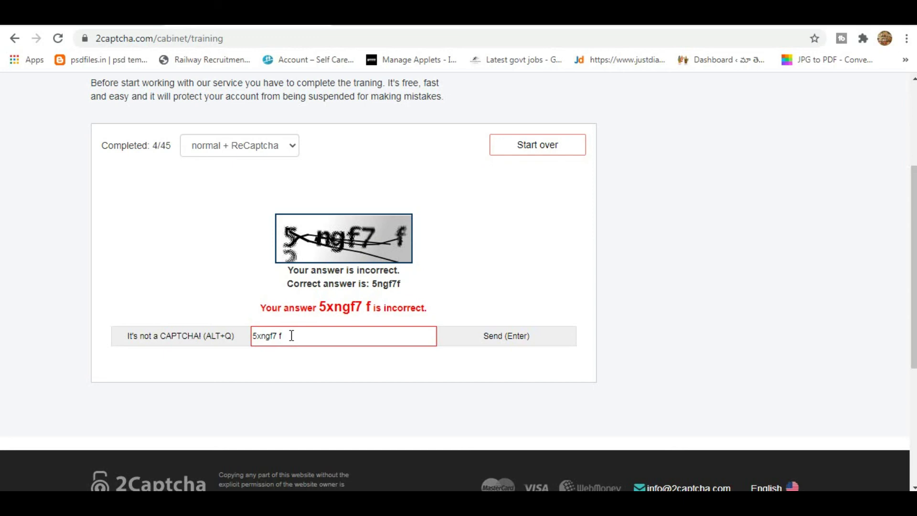
Correct the training captcha answer to "5ngf7f" and submit it
left_click(262, 336)
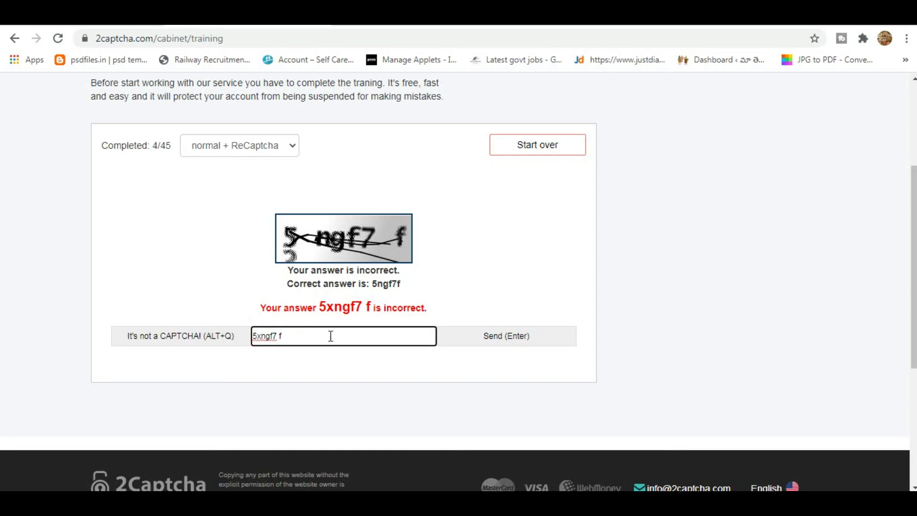
key("BackSpace")
left_click(276, 335)
key("BackSpace")
left_click(497, 340)
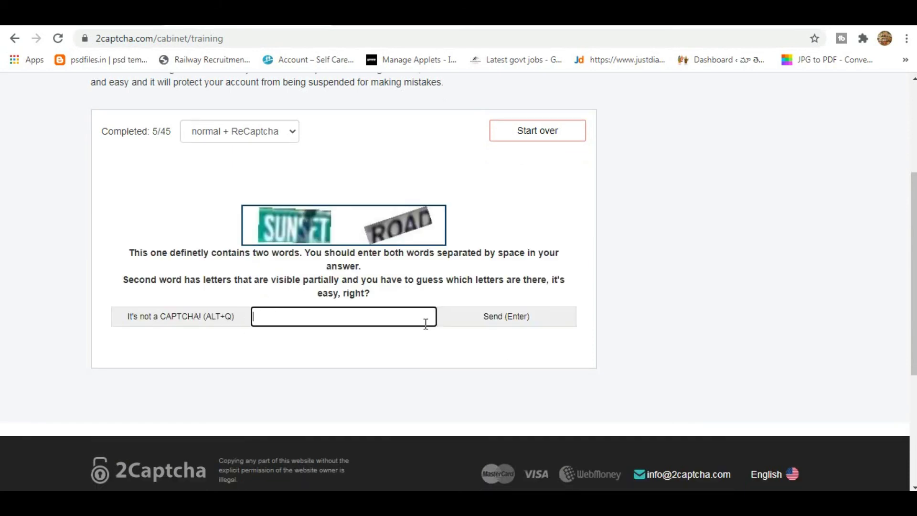
Answer the two-word training captcha with "SUNSET ROAD" and submit it
type("SUNSET RA")
key("BackSpace")
type("OAD")
left_click(483, 324)
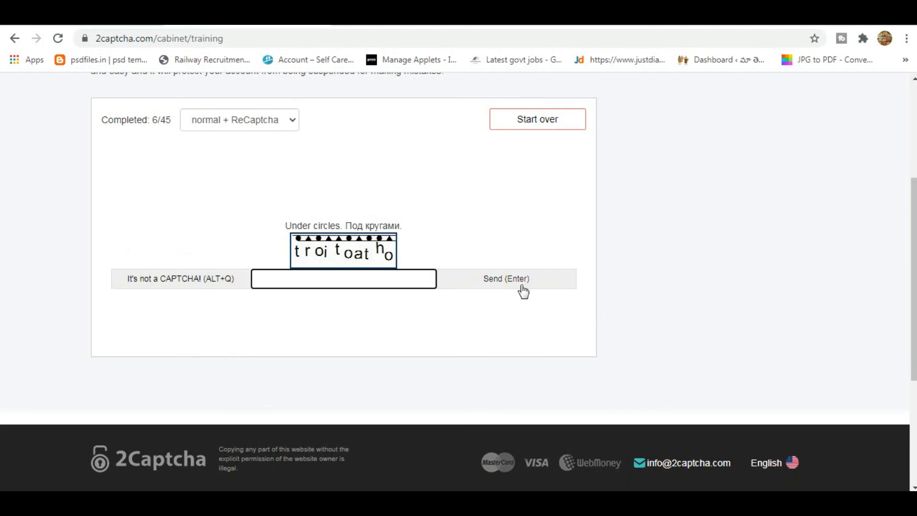
Start the captcha training over and return to the dashboard
scroll(418, 266, "up", 3)
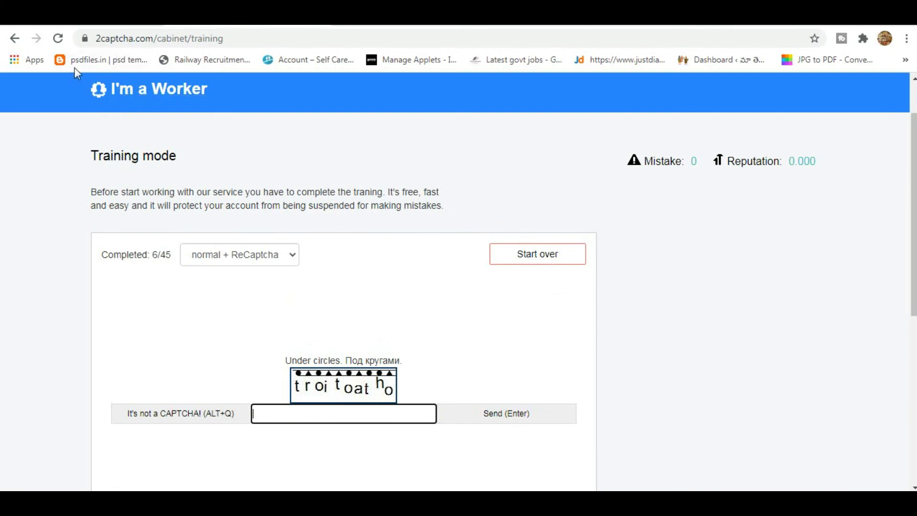
left_click(546, 266)
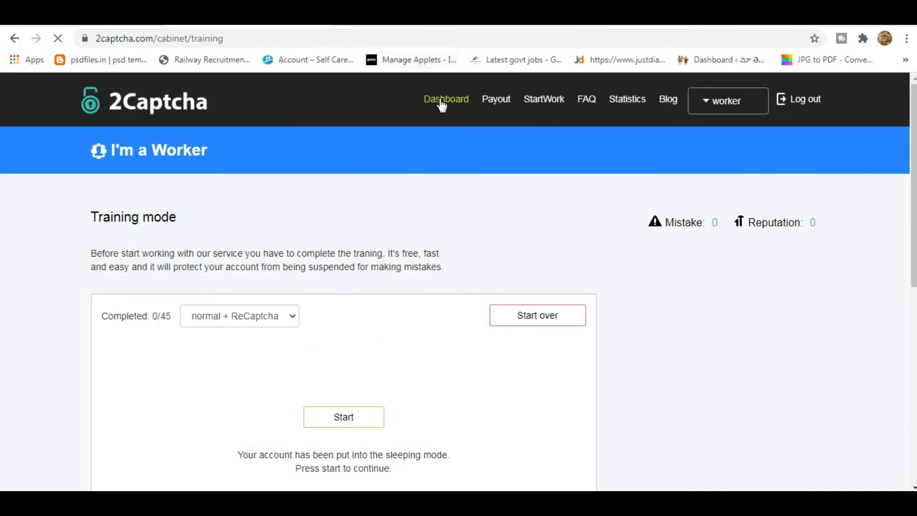
left_click(442, 103)
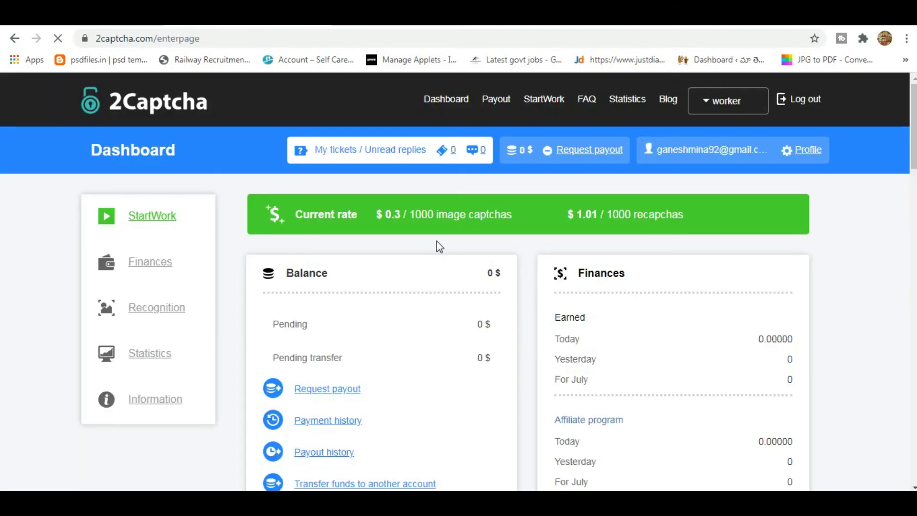
Examine the dashboard's captcha bids, affiliate program referral link, service load and hourly statistics
scroll(436, 242, "down", 3)
scroll(437, 242, "down", 10)
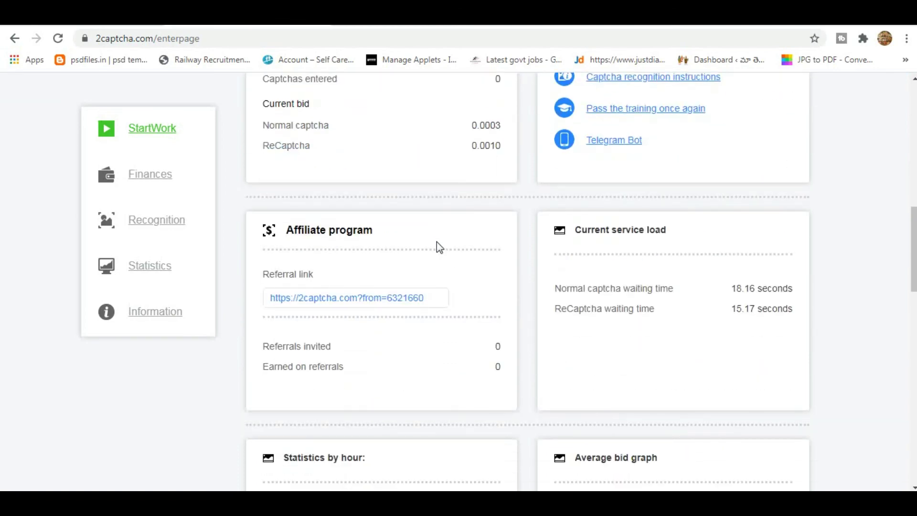
scroll(437, 242, "down", 3)
scroll(437, 241, "up", 4)
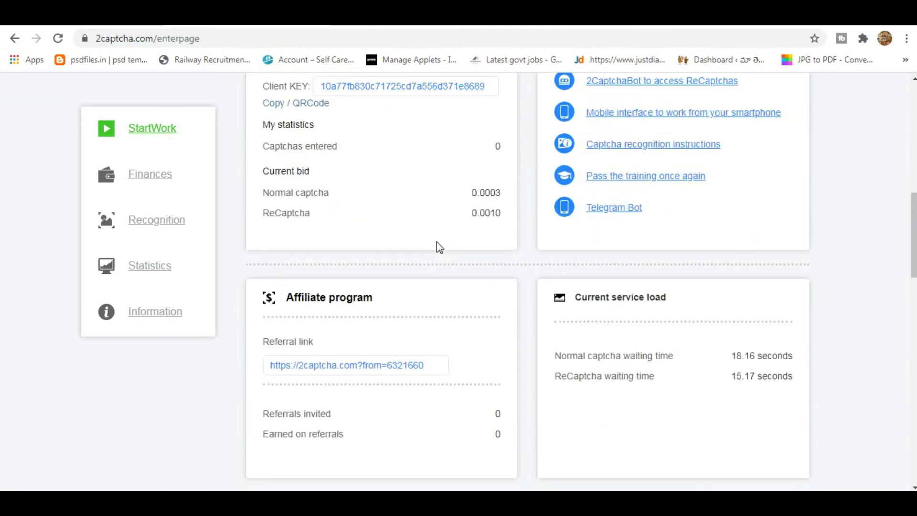
scroll(437, 241, "up", 1)
scroll(437, 241, "down", 3)
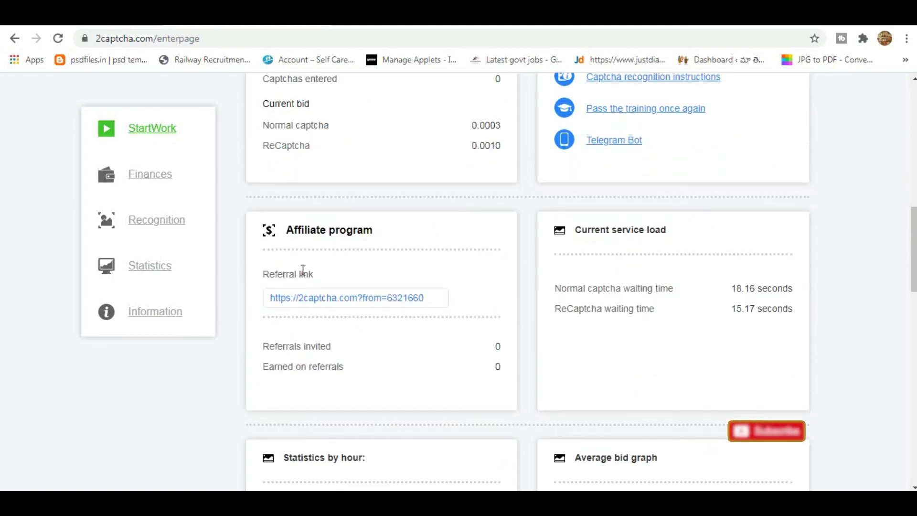
triple_click(332, 301)
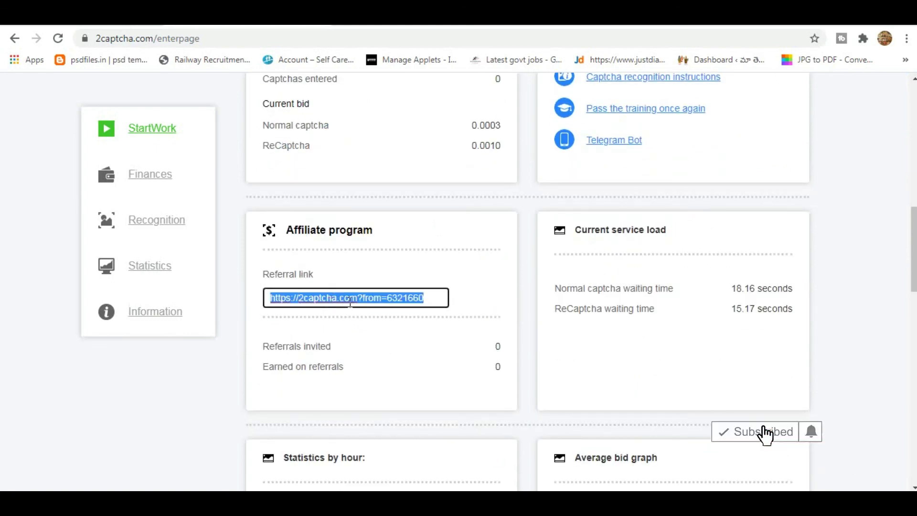
left_click(350, 302)
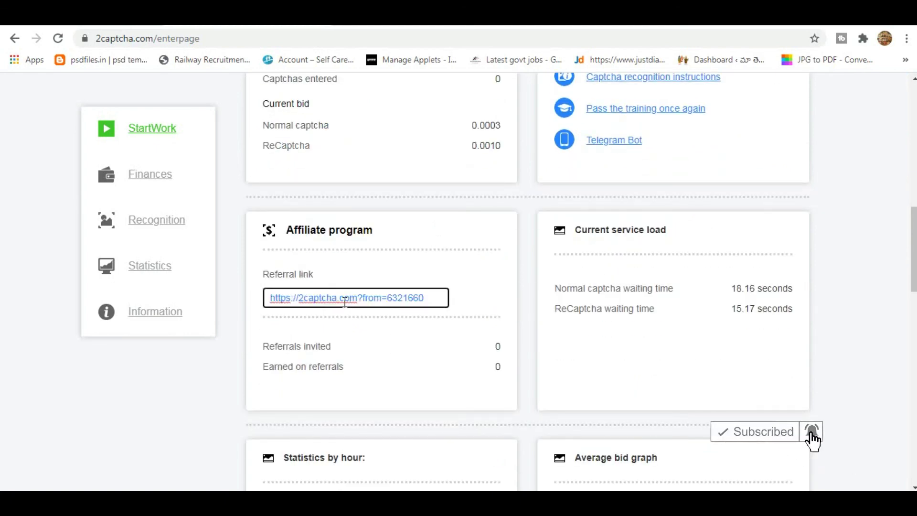
scroll(344, 303, "down", 8)
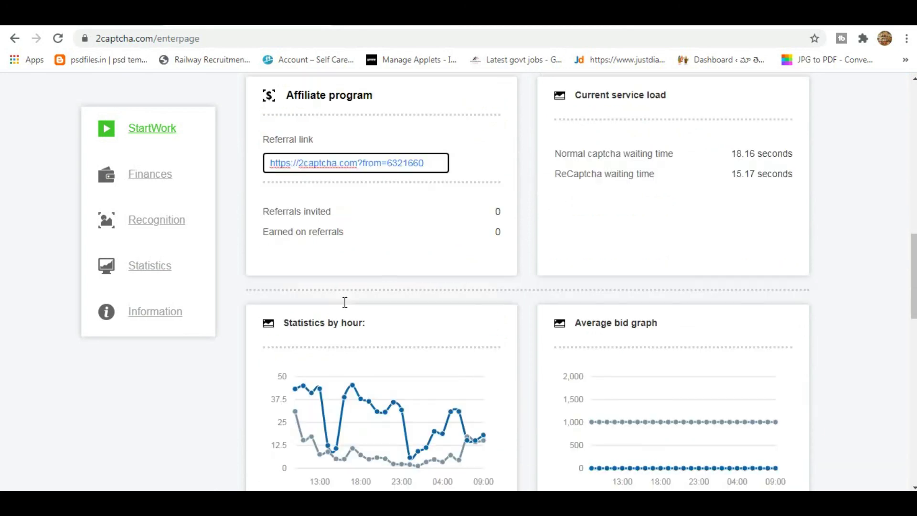
scroll(344, 303, "up", 8)
scroll(344, 306, "up", 3)
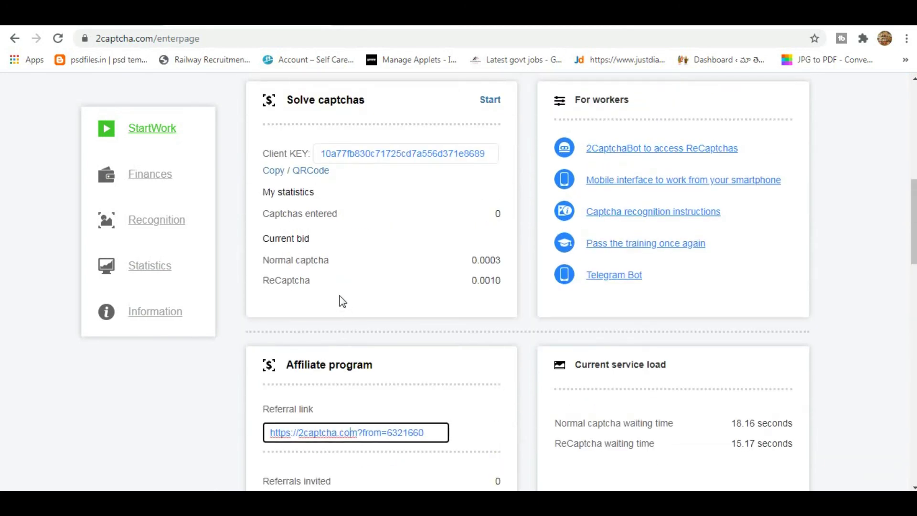